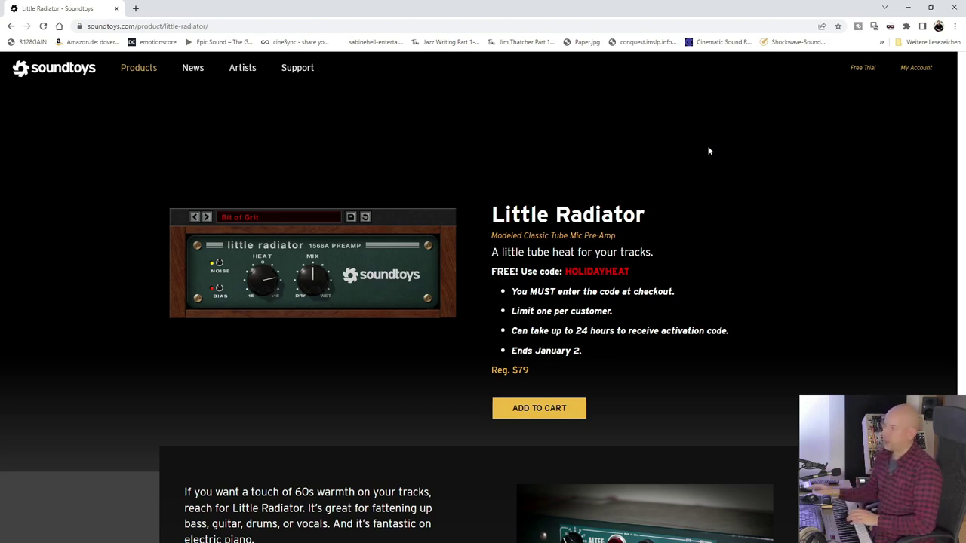
Step: Raise Little Radiator's Heat while auditioning the Kontakt drum loop, then replay from the loop start
click(908, 10)
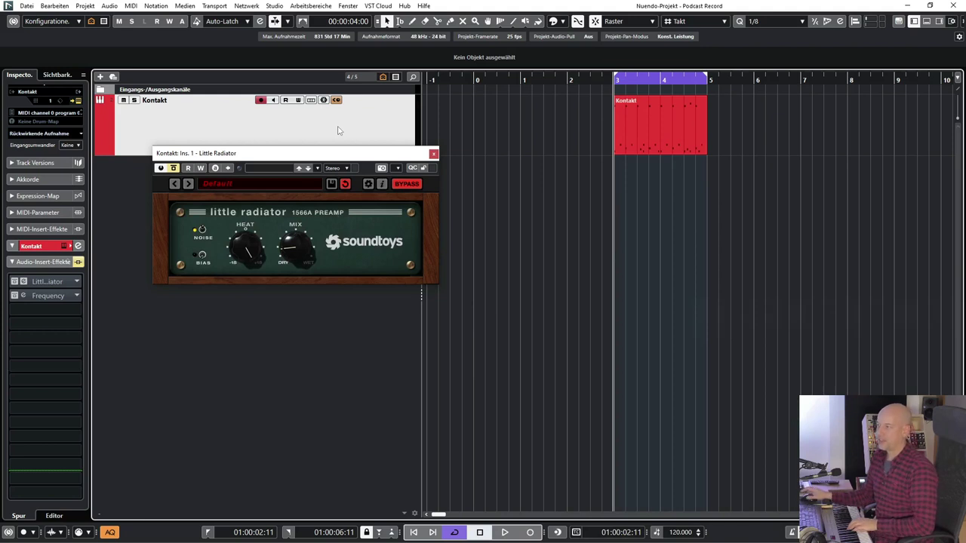
key(space)
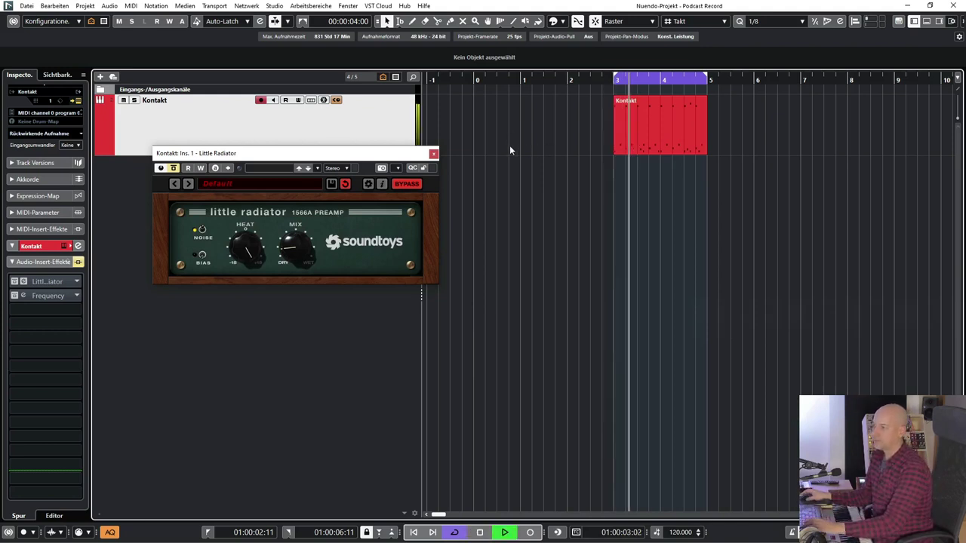
drag(294, 247, 292, 201)
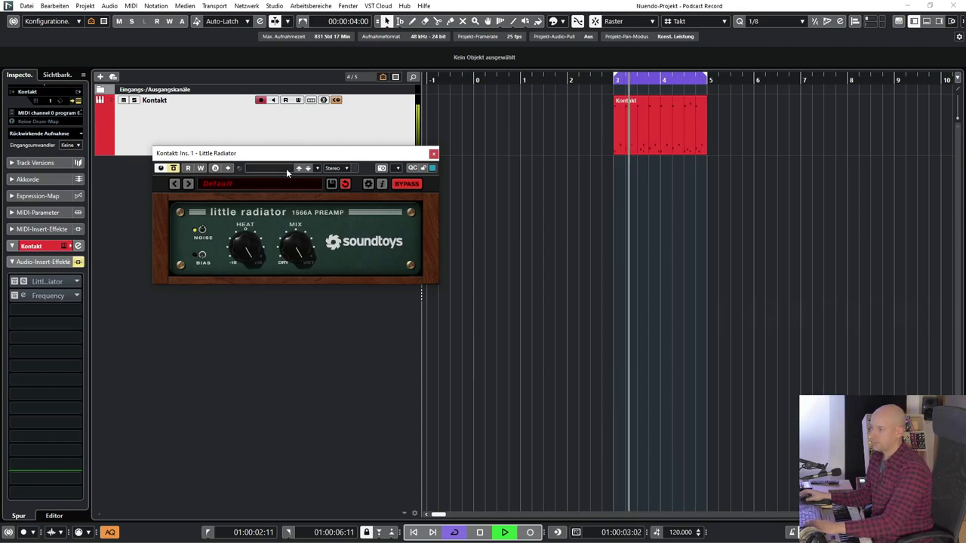
key(space)
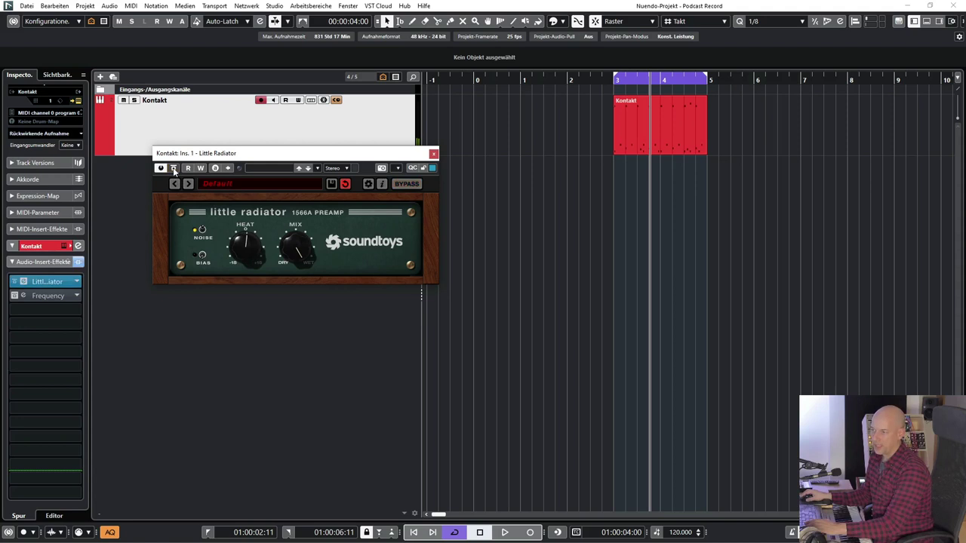
key(1)
key(space)
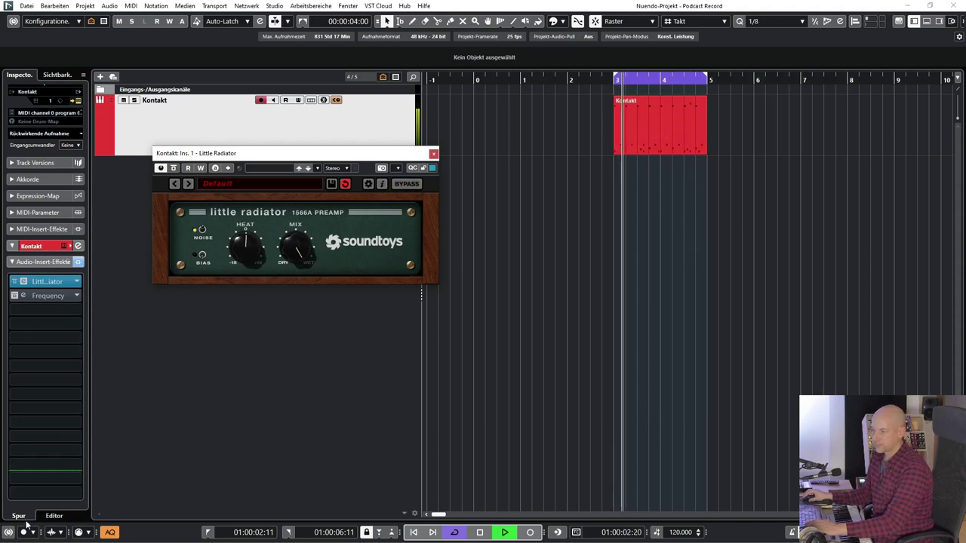
Step: Lower the Kontakt channel fader step by step to -13.1 dB during playback, then stop
click(39, 263)
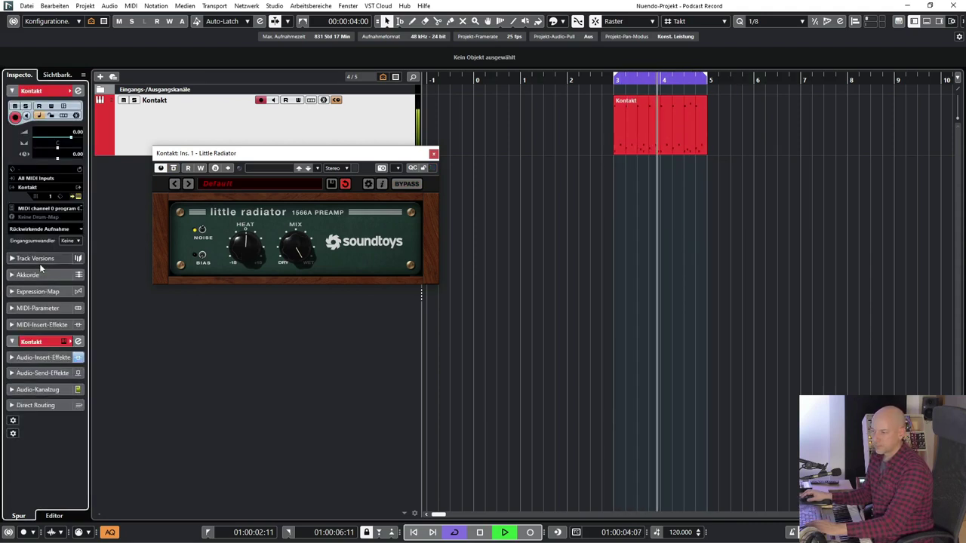
click(37, 389)
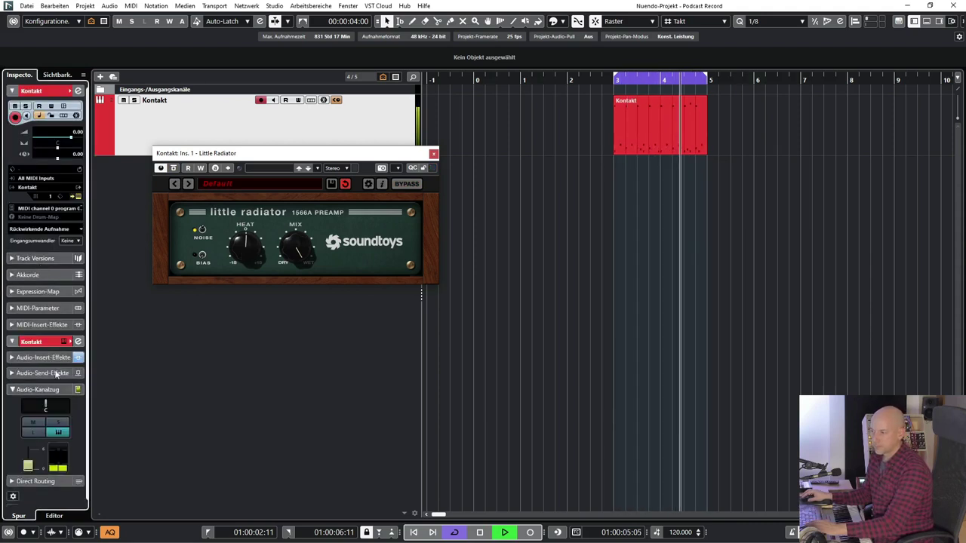
drag(30, 390, 30, 400)
click(242, 255)
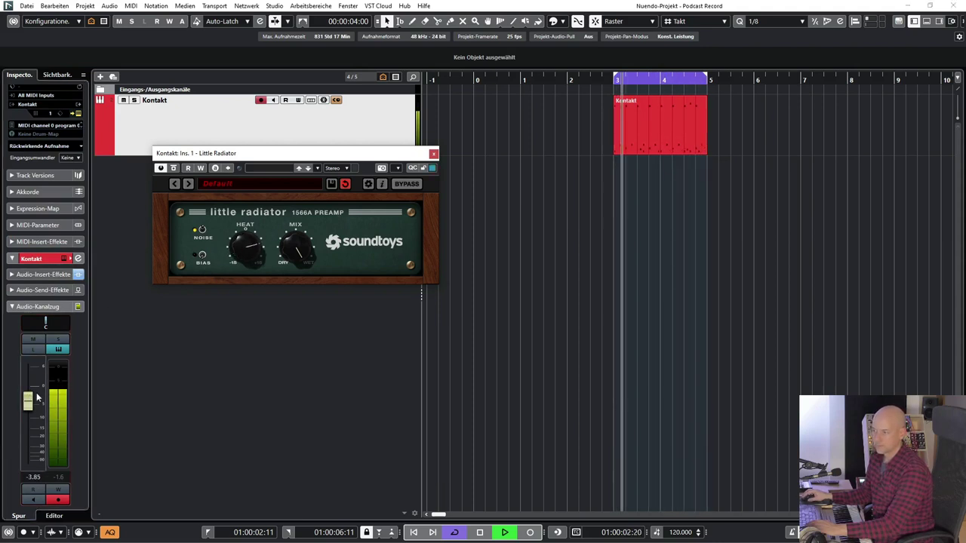
drag(27, 401, 28, 408)
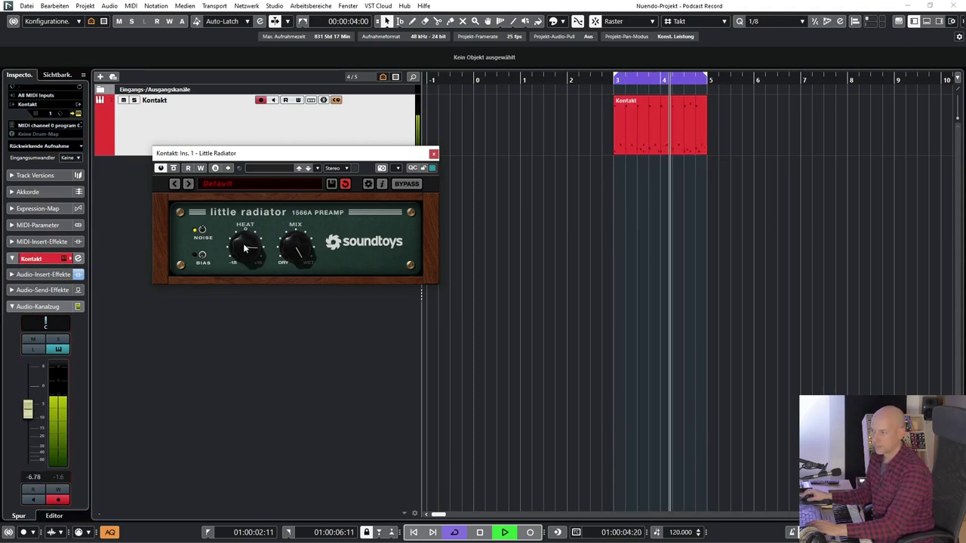
drag(27, 409, 28, 414)
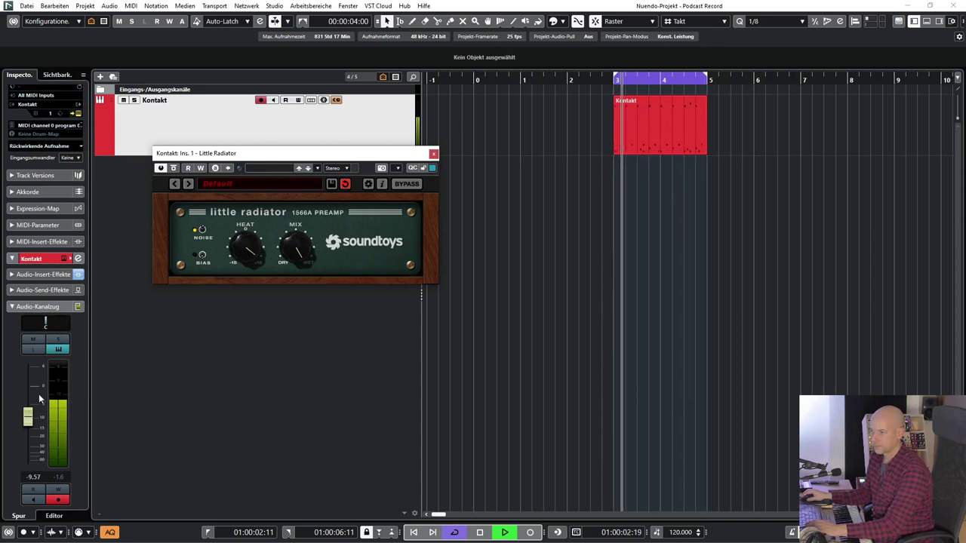
drag(28, 418, 25, 426)
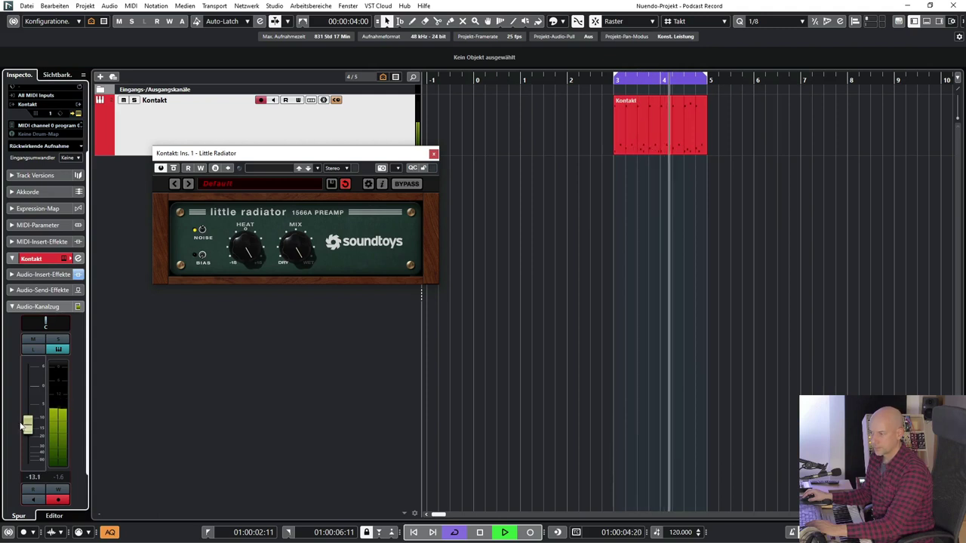
key(space)
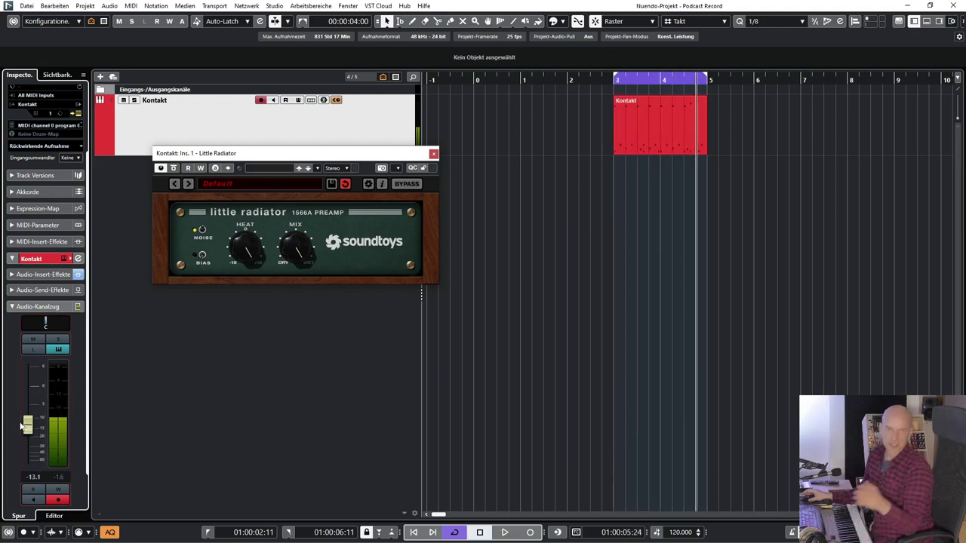
click(52, 274)
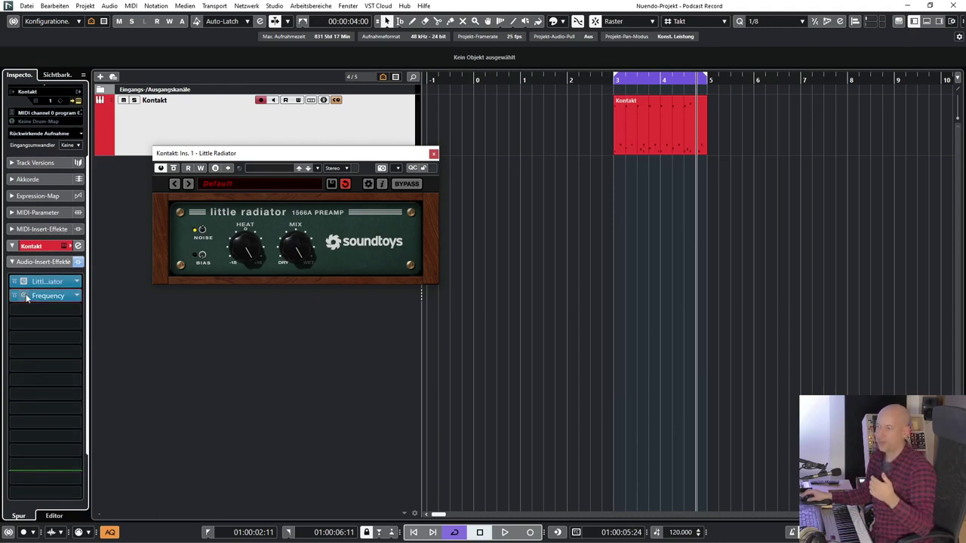
Step: Set Frequency 2's output to -13 dB, return the channel fader to 0.00, and close the EQ
click(25, 296)
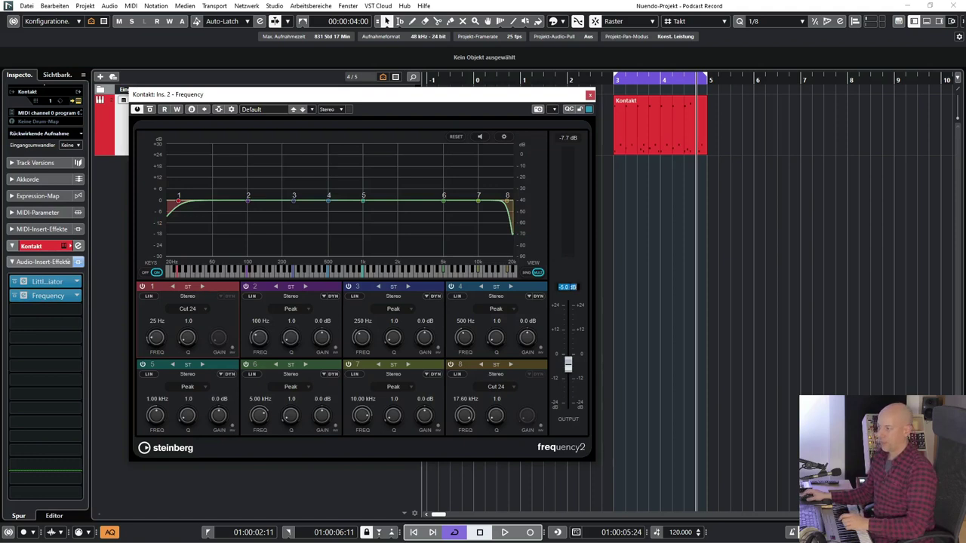
text(-13)
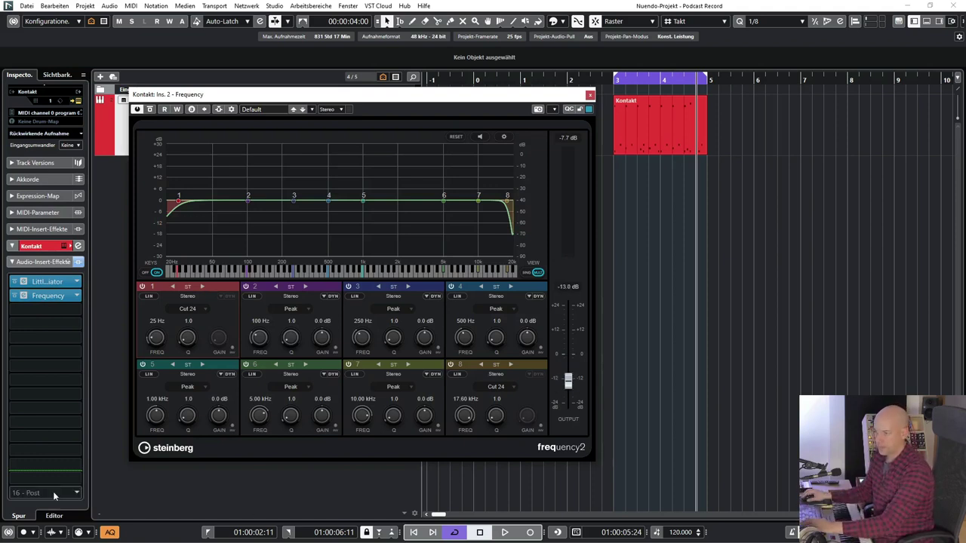
click(29, 262)
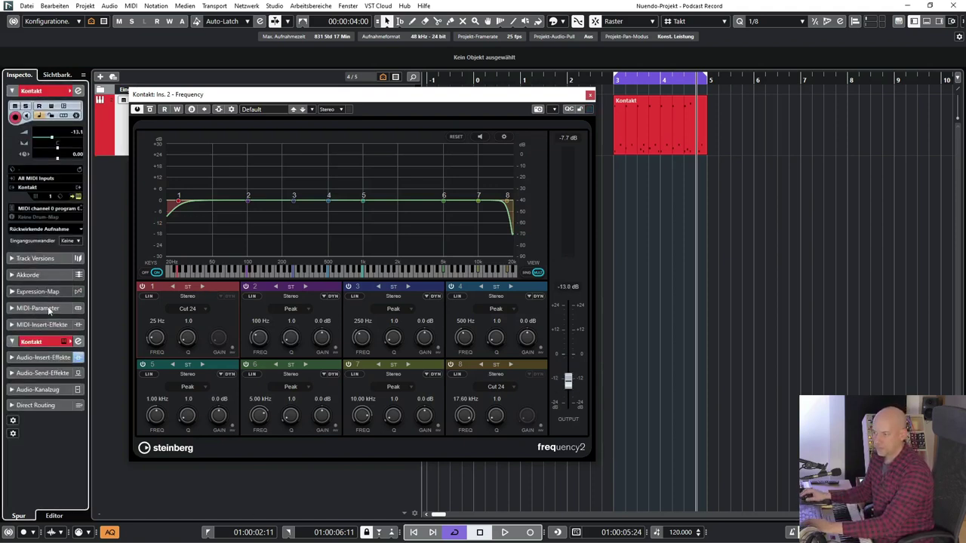
click(39, 389)
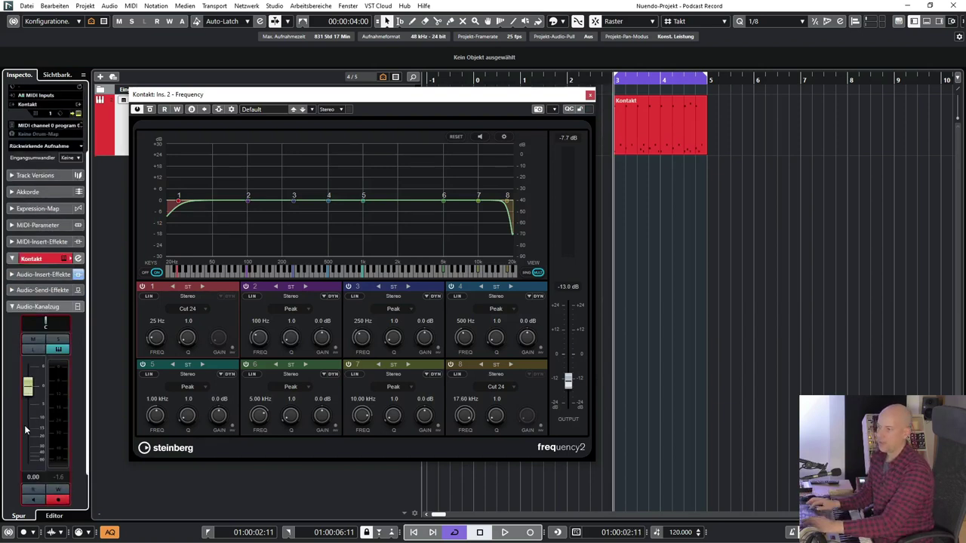
click(43, 274)
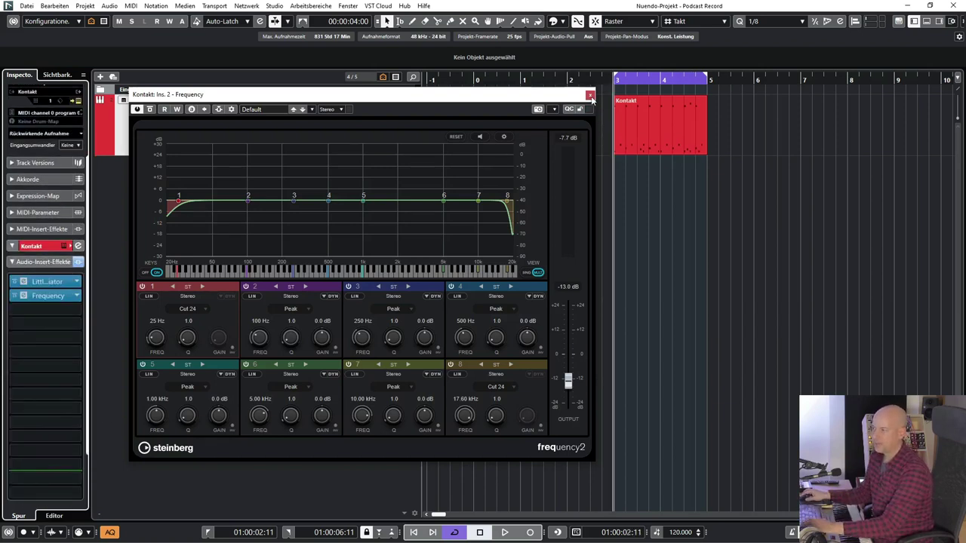
click(591, 95)
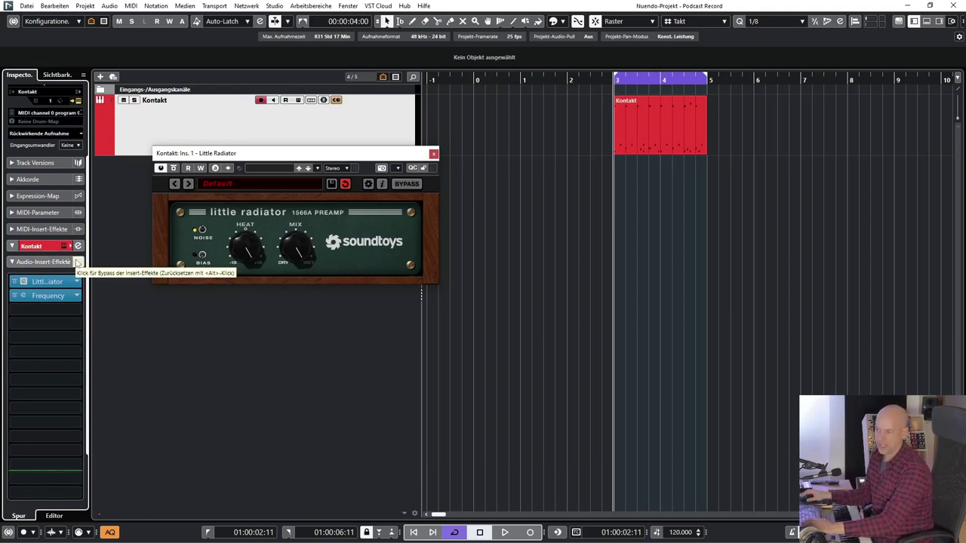
Step: A/B the playing drum loop with inserts bypassed and active, ending active and stopped
click(78, 262)
key(space)
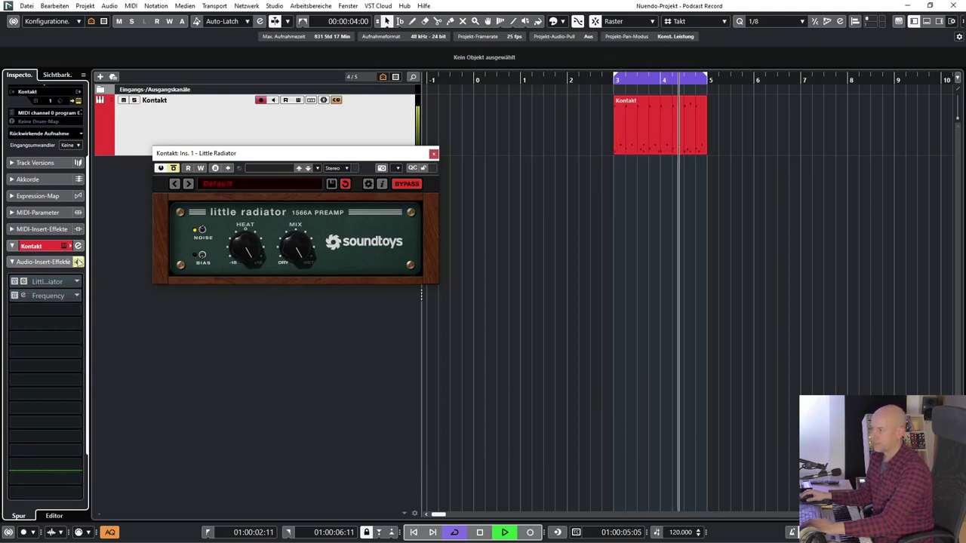
click(78, 262)
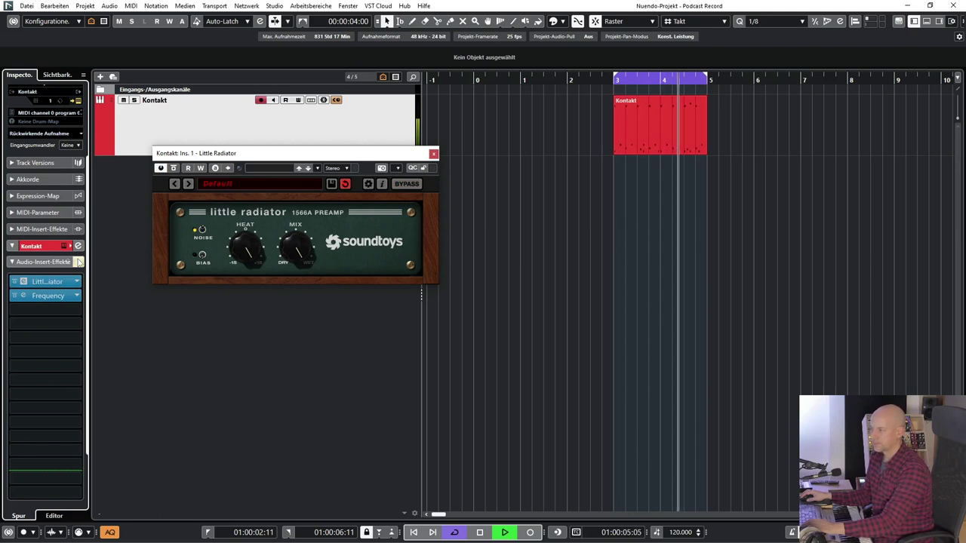
click(77, 262)
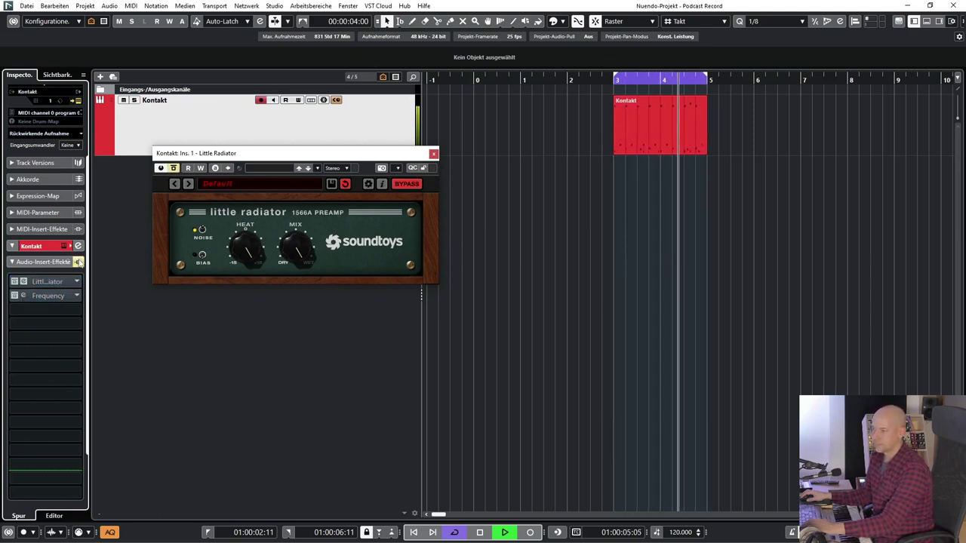
click(78, 262)
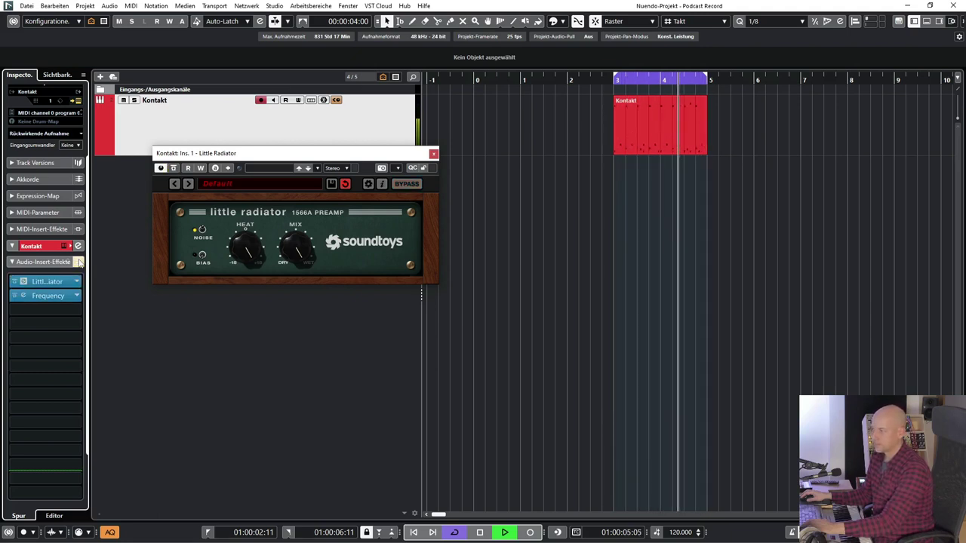
key(space)
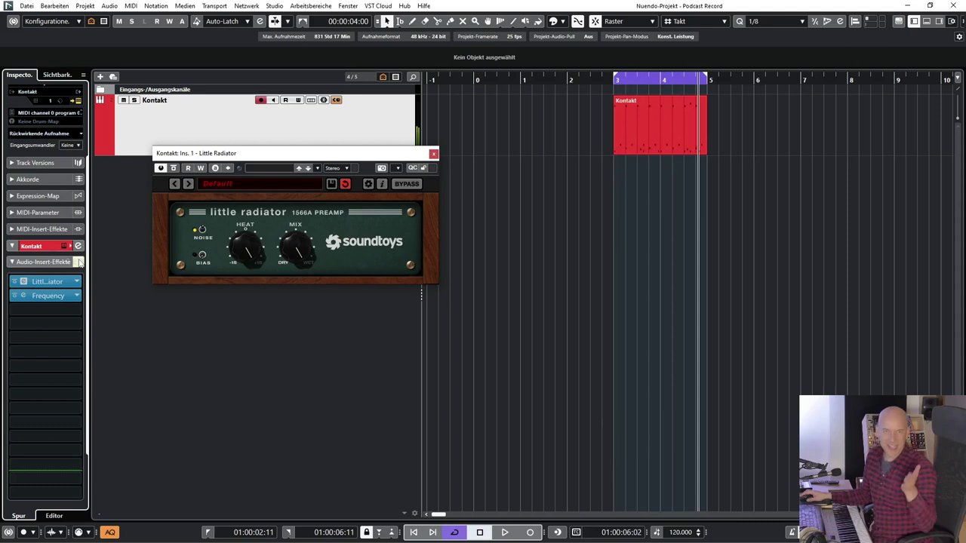
Step: Turn Little Radiator's Mix toward Dry, switch off the Frequency insert, and audition the loop
drag(294, 247, 283, 417)
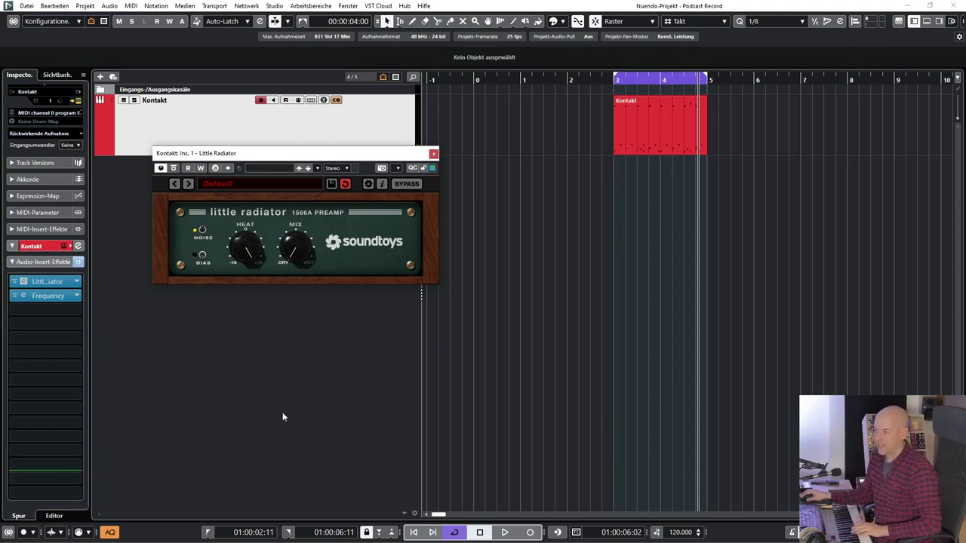
click(15, 297)
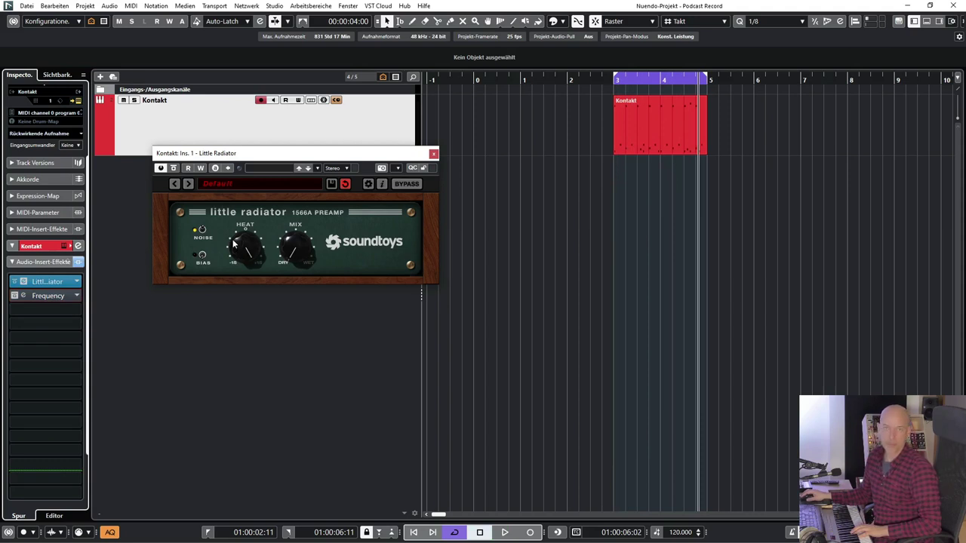
click(289, 253)
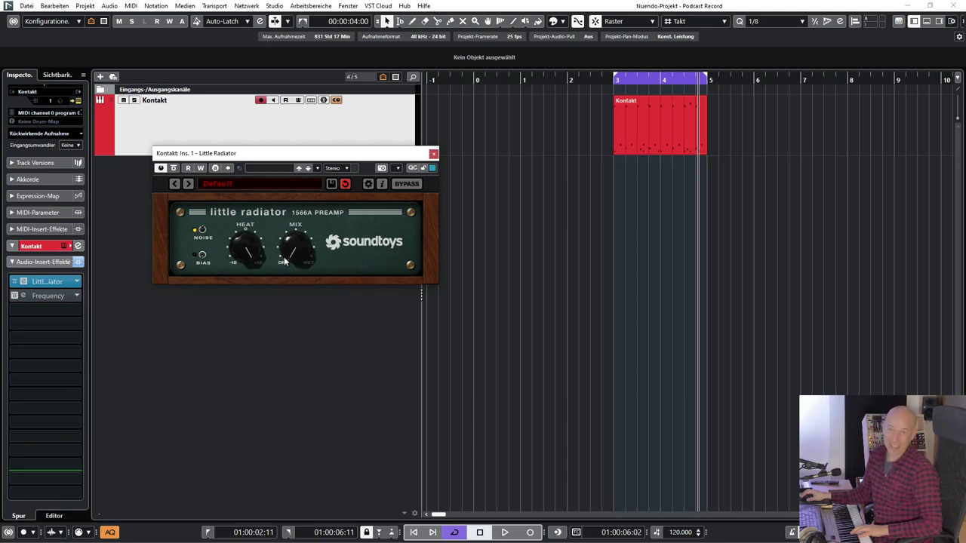
key(space)
key(space)
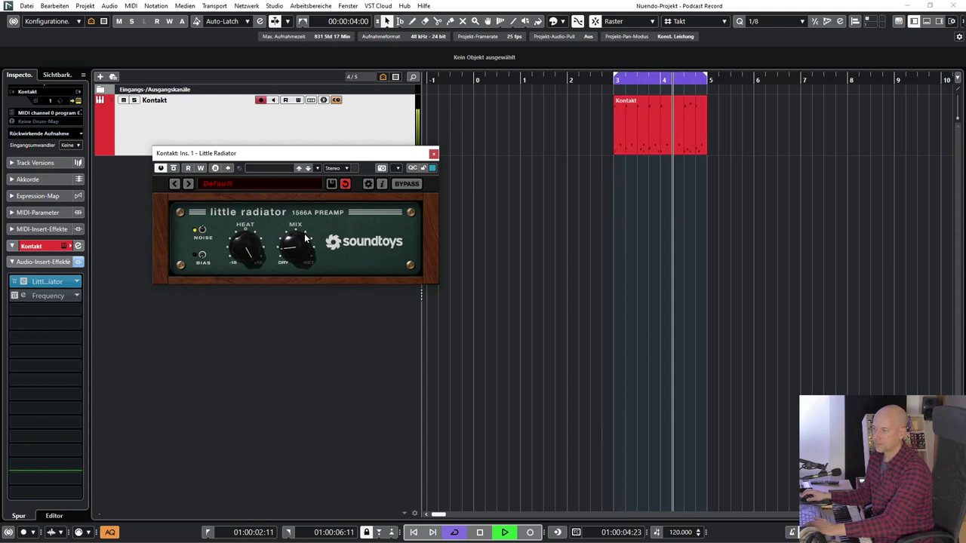
key(space)
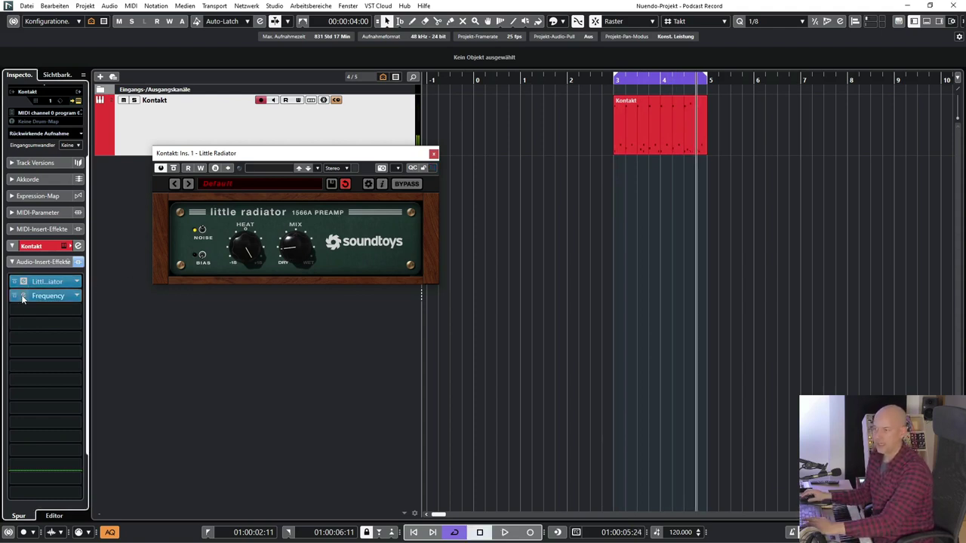
Step: Check the Frequency 2 EQ's -5 dB output, close it, and play the drum loop
click(23, 297)
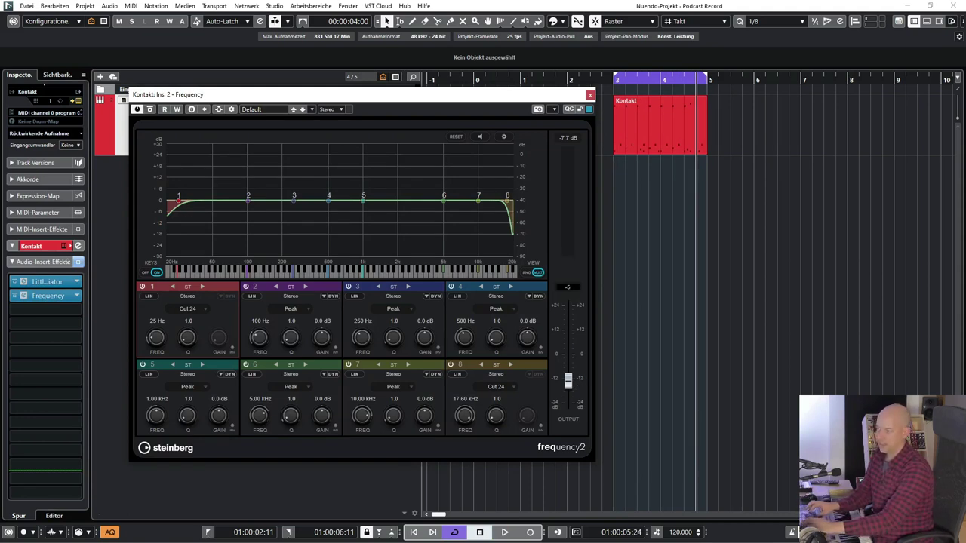
click(590, 96)
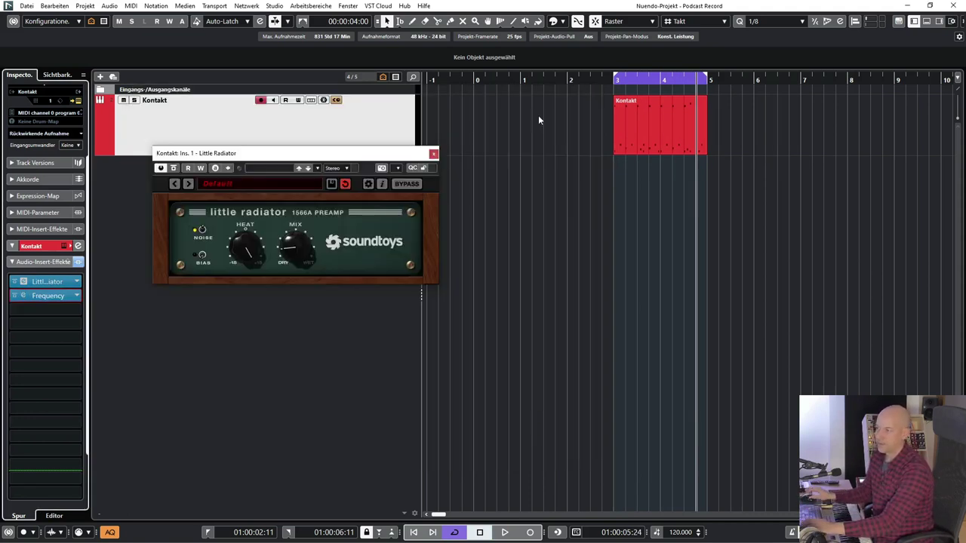
key(space)
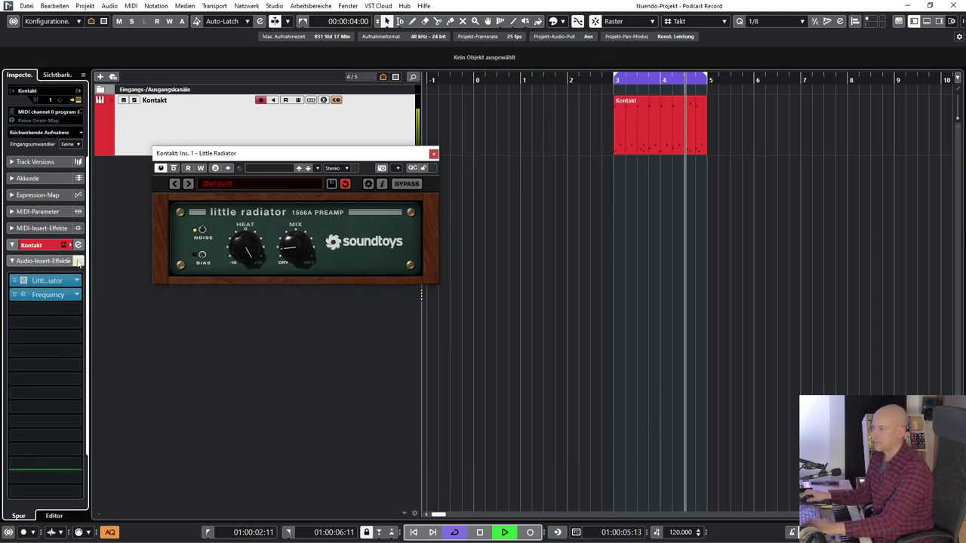
Step: Toggle the track's insert bypass during playback, leaving the inserts bypassed
click(78, 261)
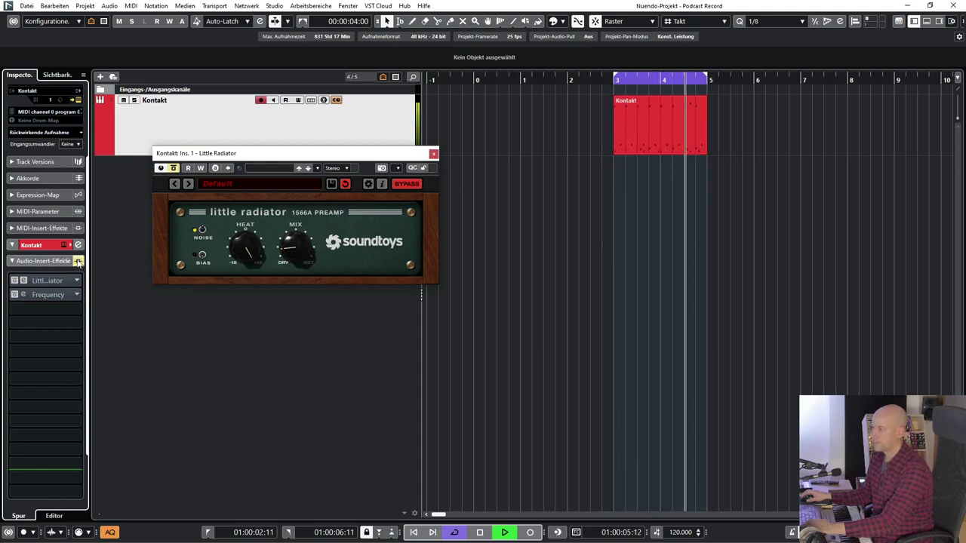
click(78, 261)
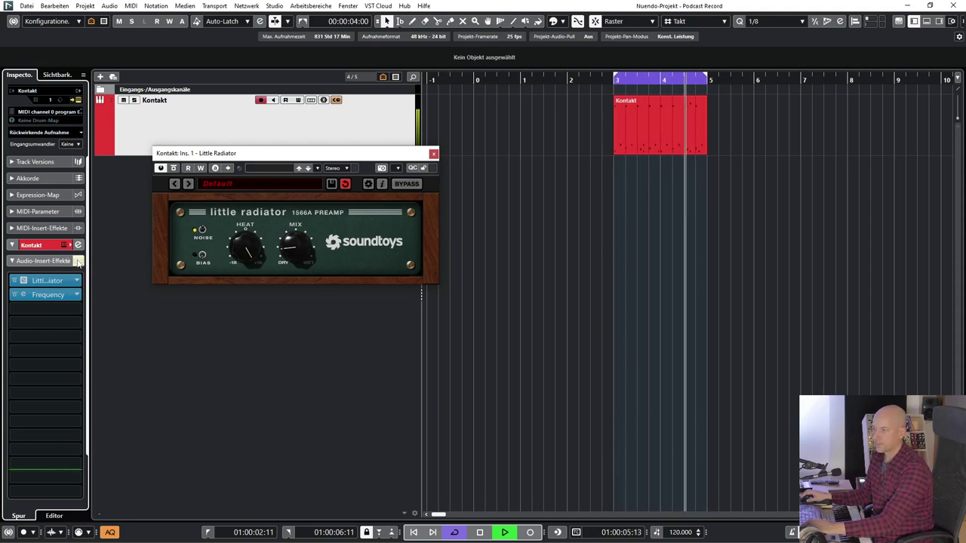
click(77, 262)
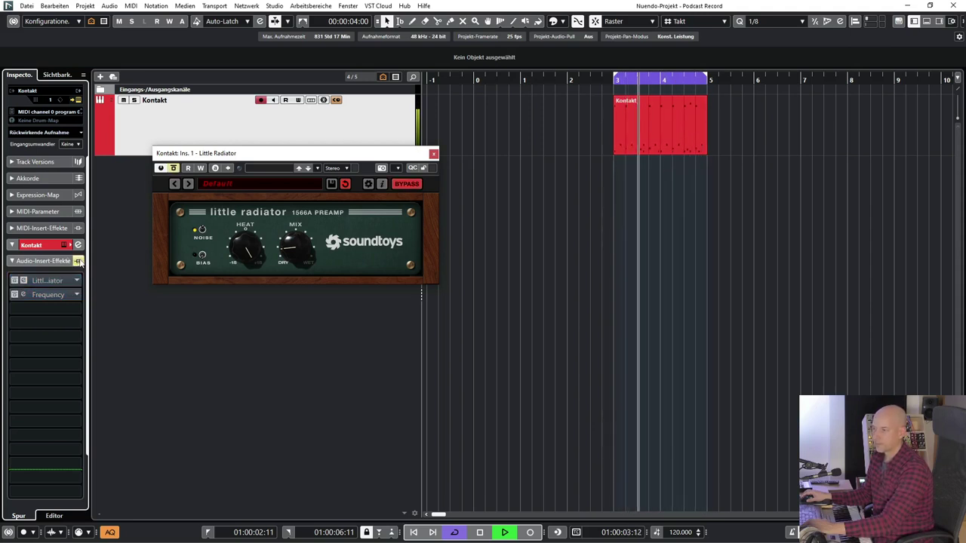